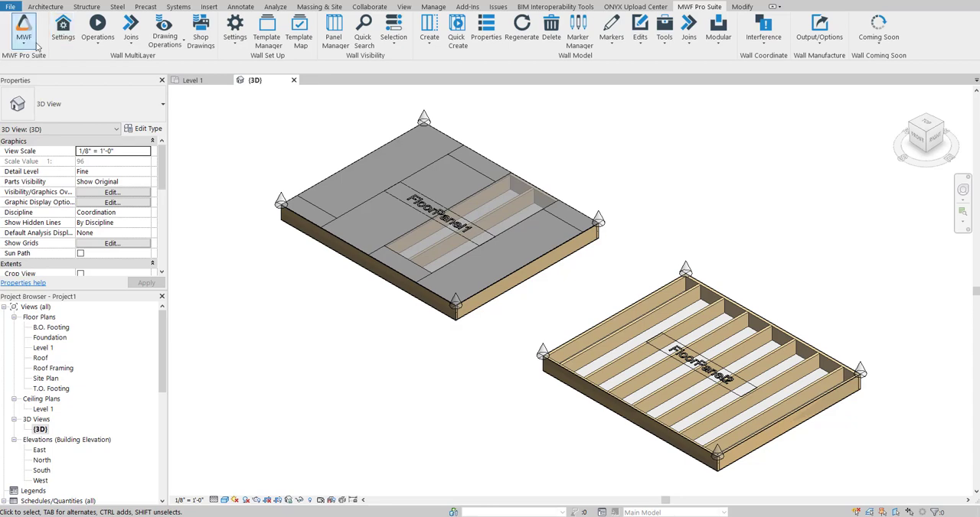
Switch the MWF Pro Suite to its floor tools and open the panel properties of FloorPanel2.
{"action": "left_click", "coordinate": [31, 48]}
{"action": "left_click", "coordinate": [38, 83]}
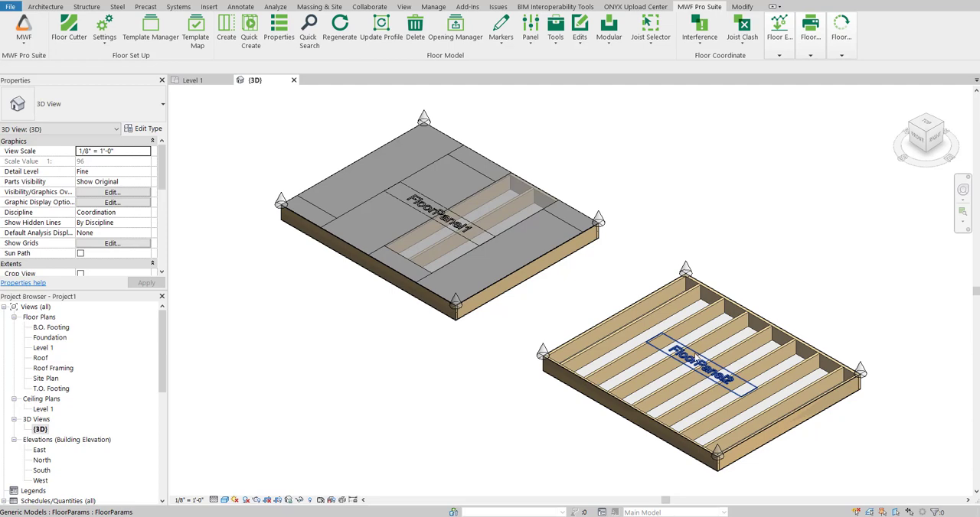
{"action": "left_click", "coordinate": [697, 354]}
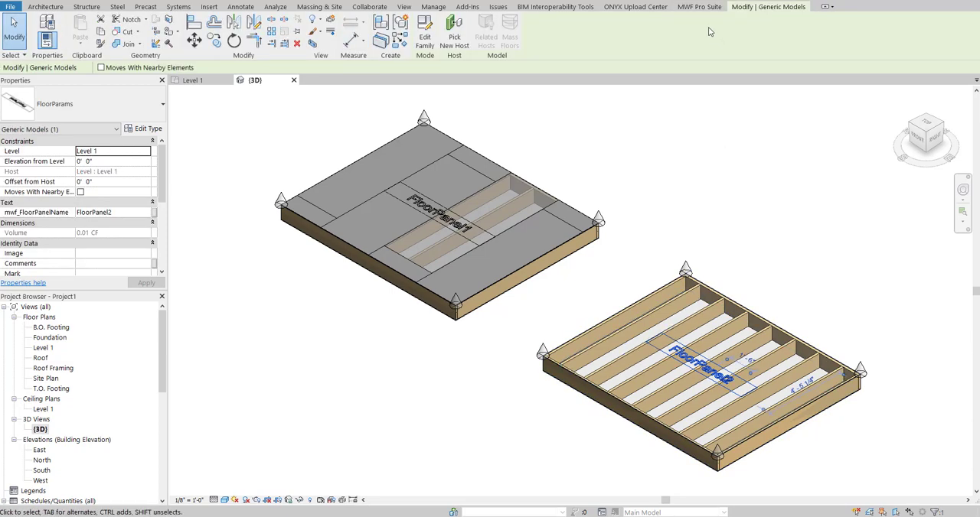
{"action": "left_click", "coordinate": [694, 8]}
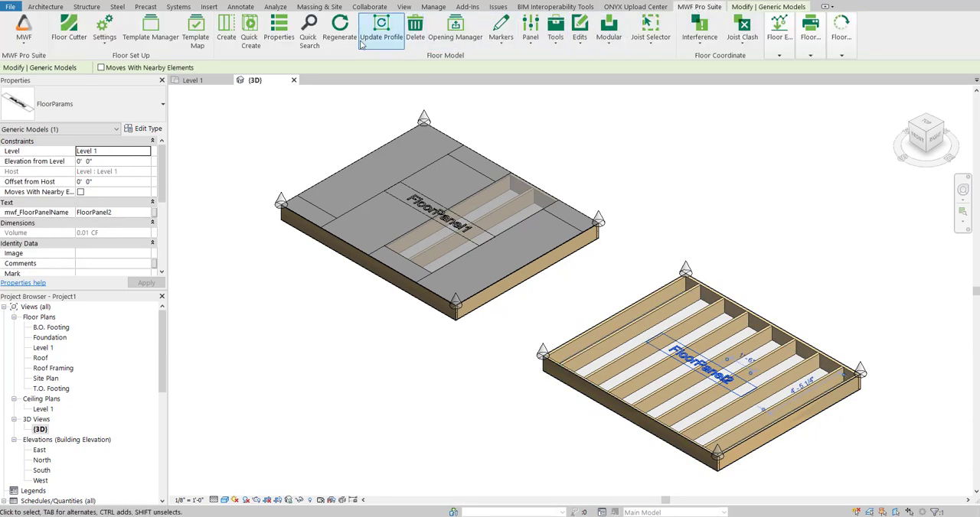
{"action": "left_click", "coordinate": [279, 37]}
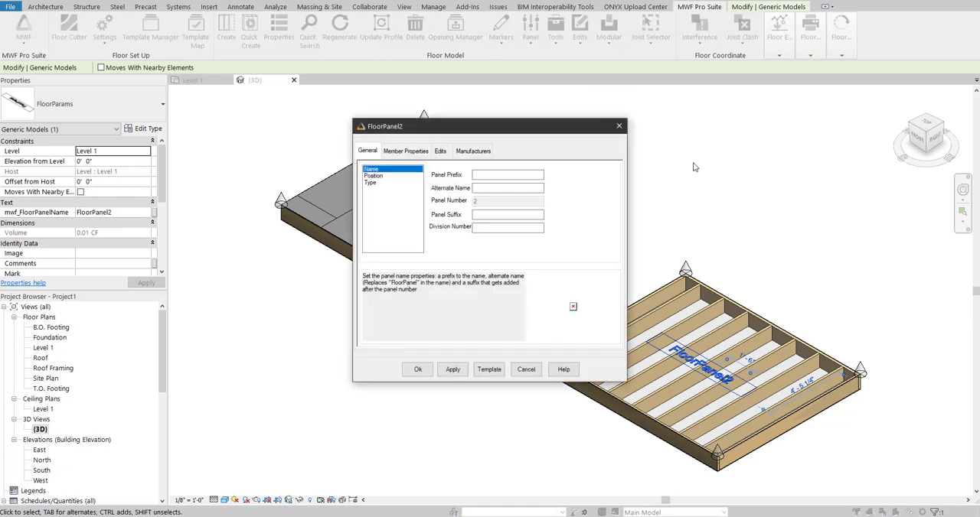
Open the sheathing member options of FloorPanel2 and enable sheathing on the top of the panel.
{"action": "left_click", "coordinate": [405, 153]}
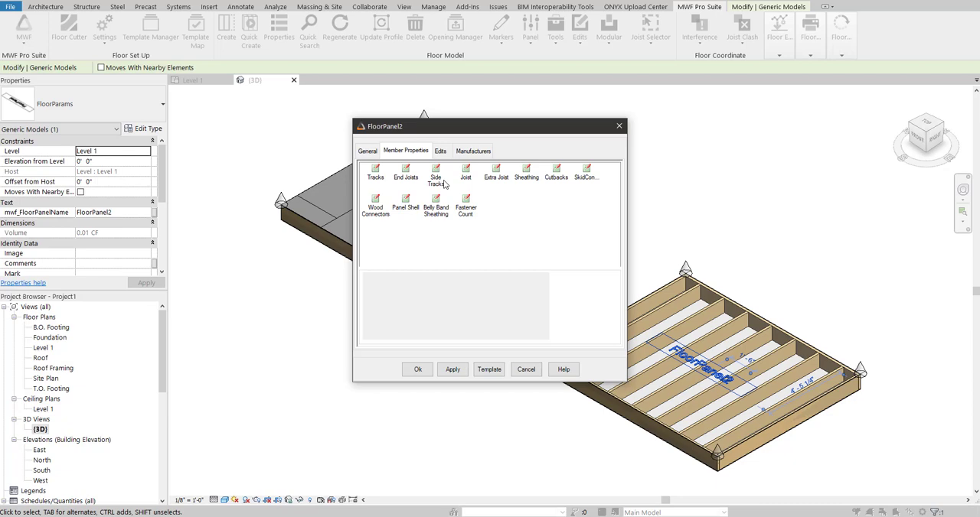
{"action": "left_click", "coordinate": [527, 175]}
{"action": "double_click", "coordinate": [528, 181]}
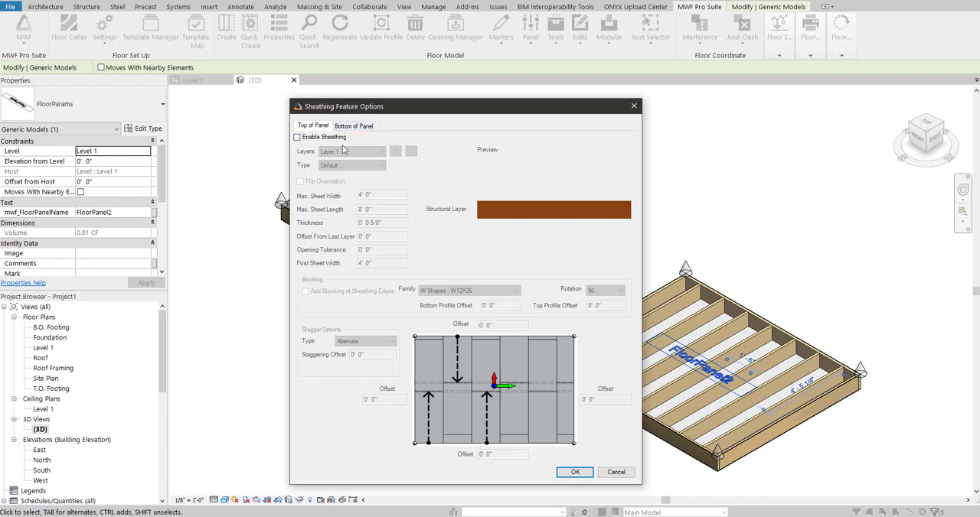
{"action": "left_click", "coordinate": [298, 137]}
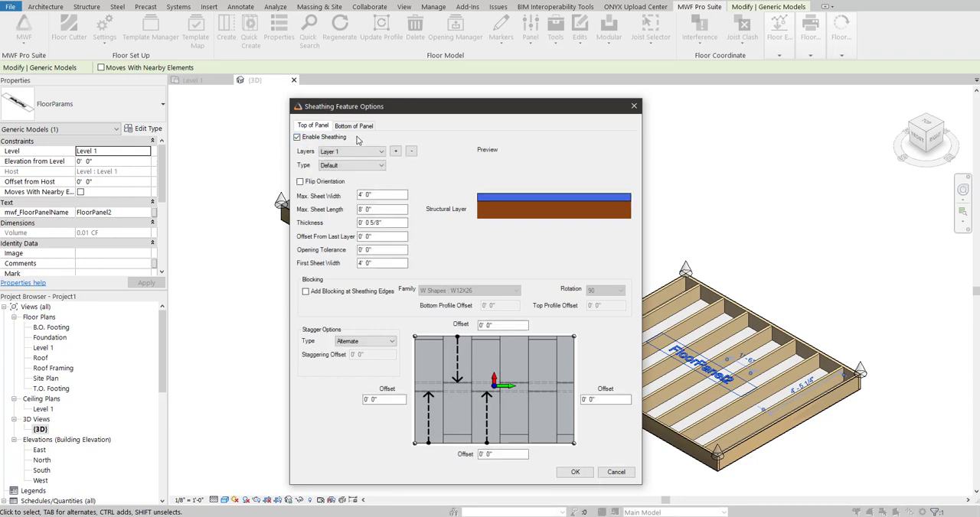
Add three extra sheathing layers to the top of the panel and remove them again.
{"action": "left_click", "coordinate": [395, 151]}
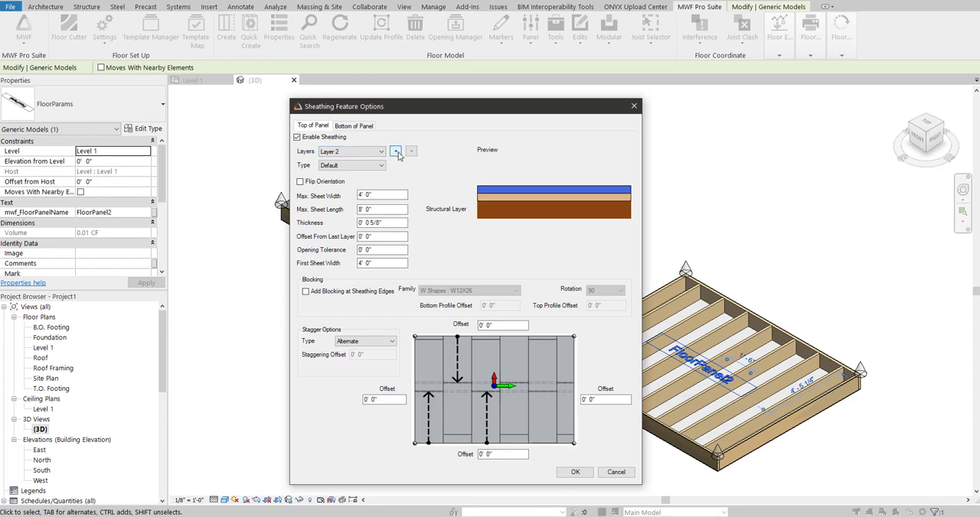
{"action": "left_click", "coordinate": [395, 152]}
{"action": "left_click", "coordinate": [396, 151]}
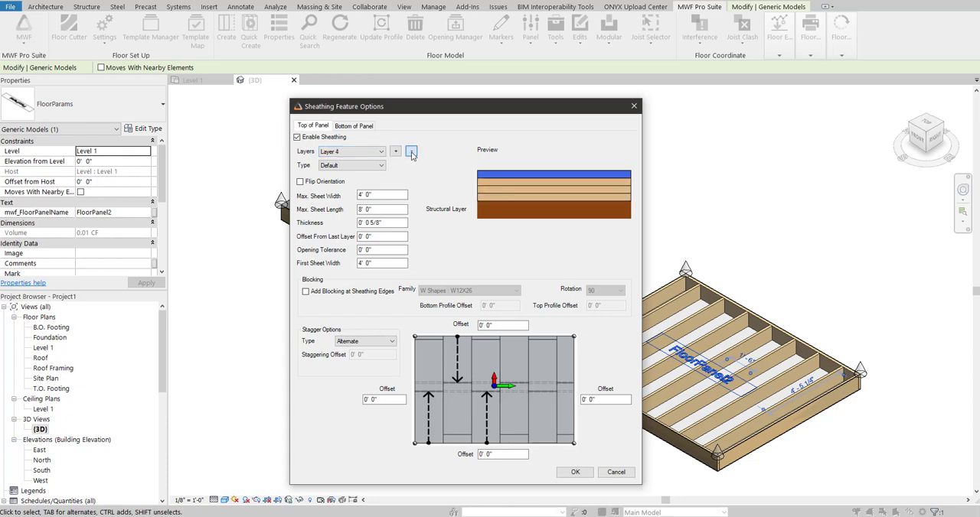
{"action": "left_click", "coordinate": [411, 152]}
{"action": "left_click", "coordinate": [411, 152]}
{"action": "left_click", "coordinate": [411, 151]}
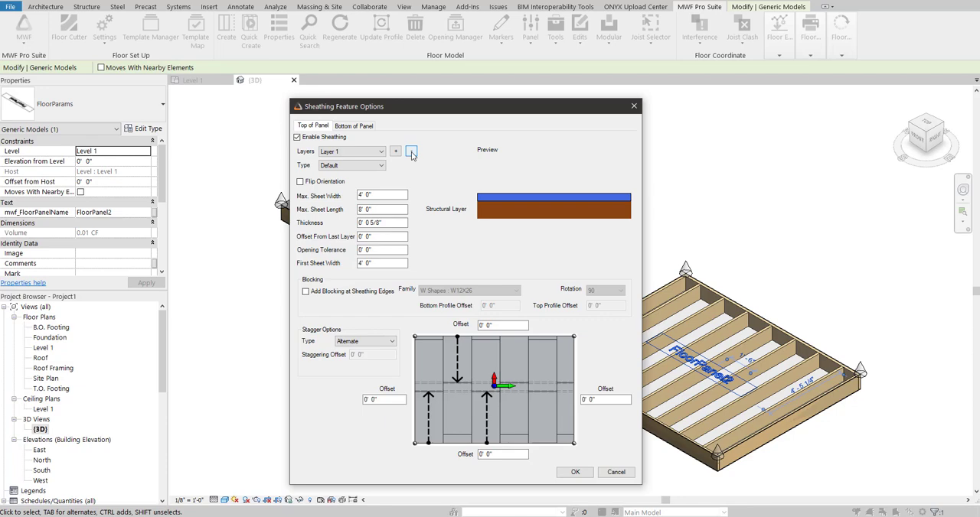
Set the sheathing type of Layer 1 to 4' x 8' and flip its orientation.
{"action": "left_click", "coordinate": [365, 167]}
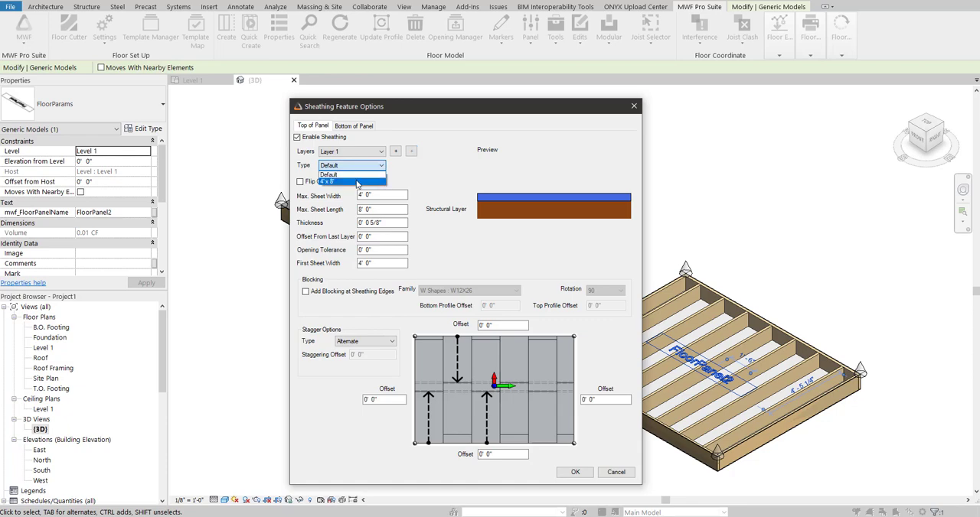
{"action": "left_click", "coordinate": [357, 183]}
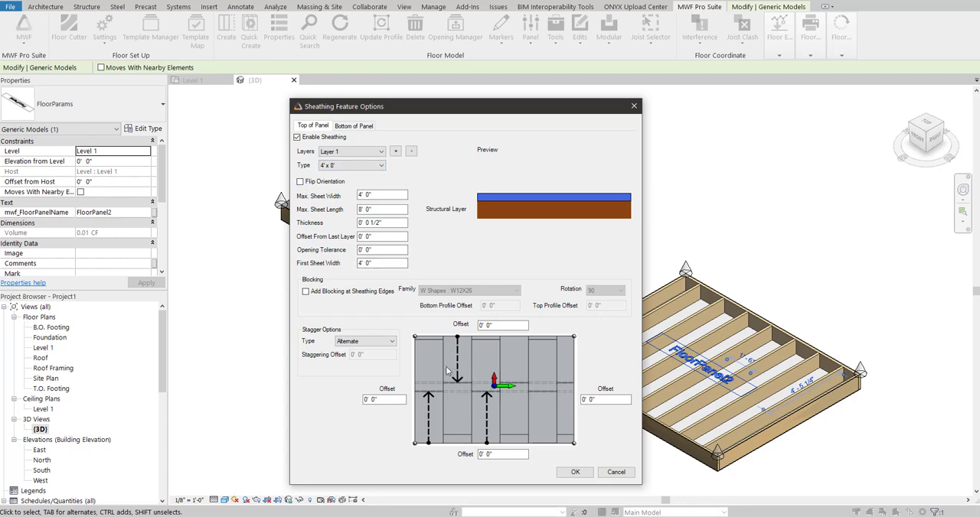
{"action": "left_click", "coordinate": [300, 182]}
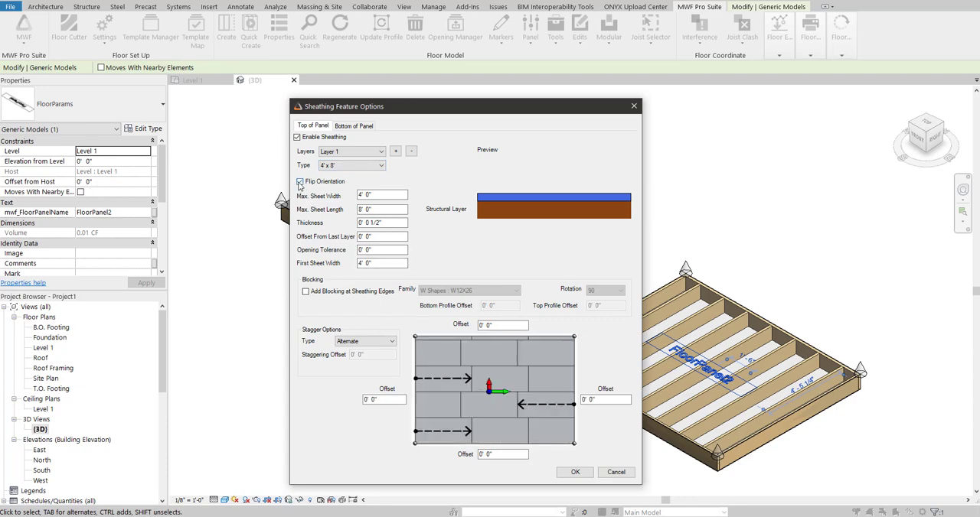
Set Layer 1's offset from the last layer to 1".
{"action": "left_click", "coordinate": [363, 196]}
{"action": "left_click", "coordinate": [371, 237]}
{"action": "key", "text": "BackSpace"}
{"action": "type", "text": "1"}
Add blocking at the sheathing edges using the BIMSF-Dimension Lumber : 2x10 family.
{"action": "left_click", "coordinate": [306, 293]}
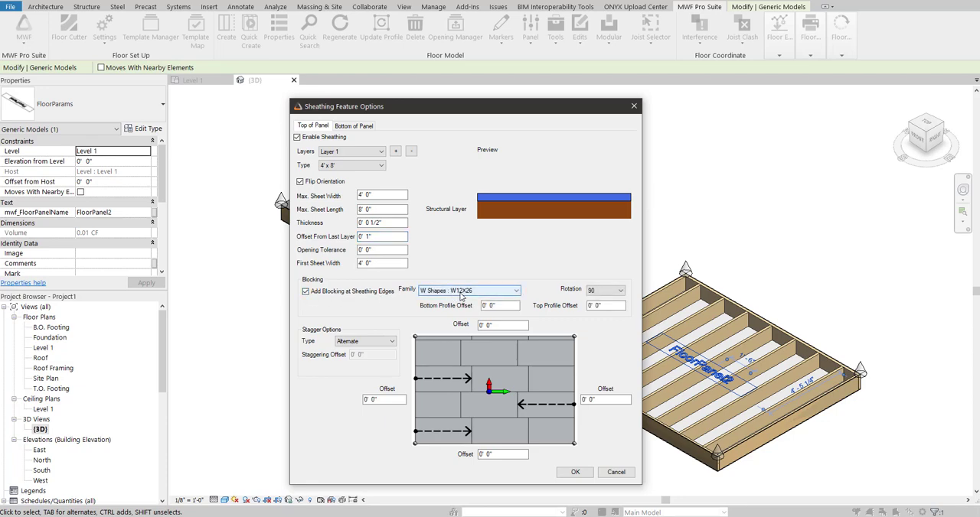
{"action": "left_click", "coordinate": [465, 296]}
{"action": "left_click", "coordinate": [480, 338]}
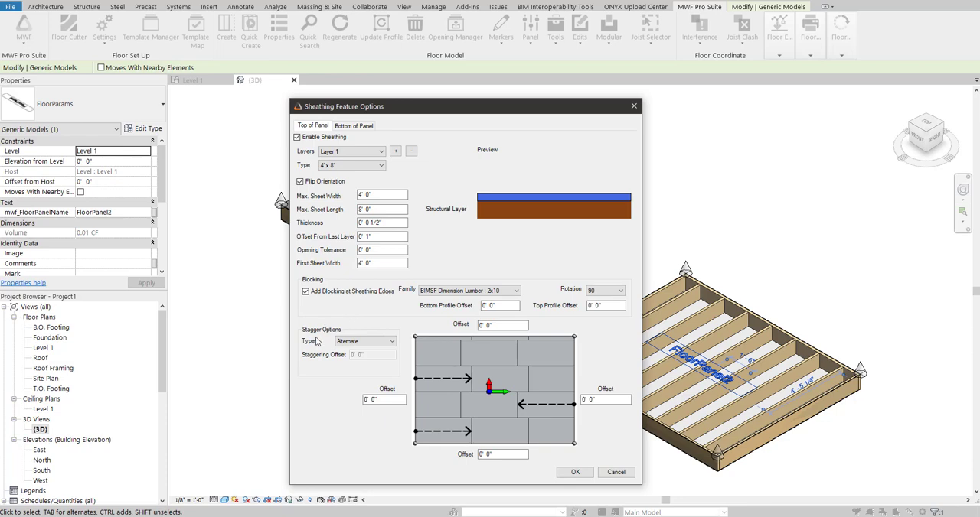
Try the Offset stagger type for the sheathing and return it to Alternate.
{"action": "left_click", "coordinate": [378, 343]}
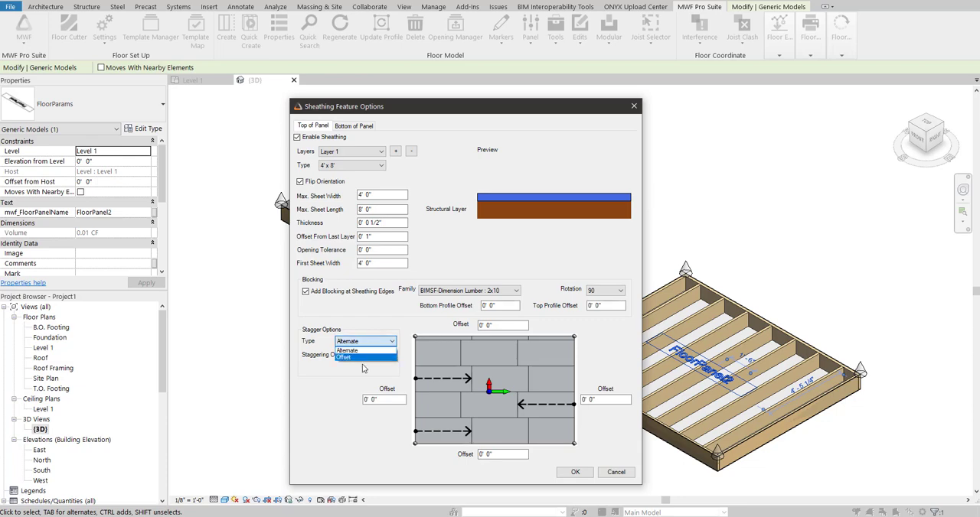
{"action": "left_click", "coordinate": [379, 351]}
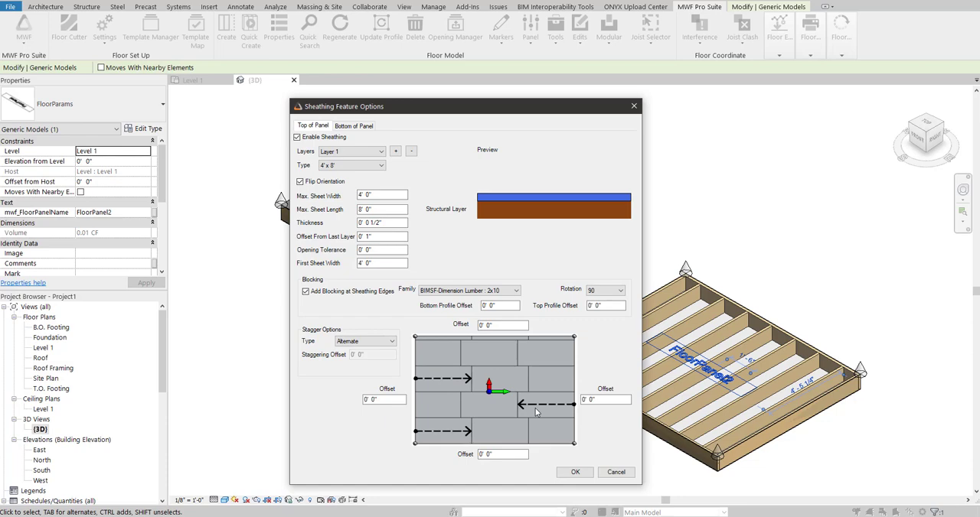
{"action": "left_click", "coordinate": [393, 342]}
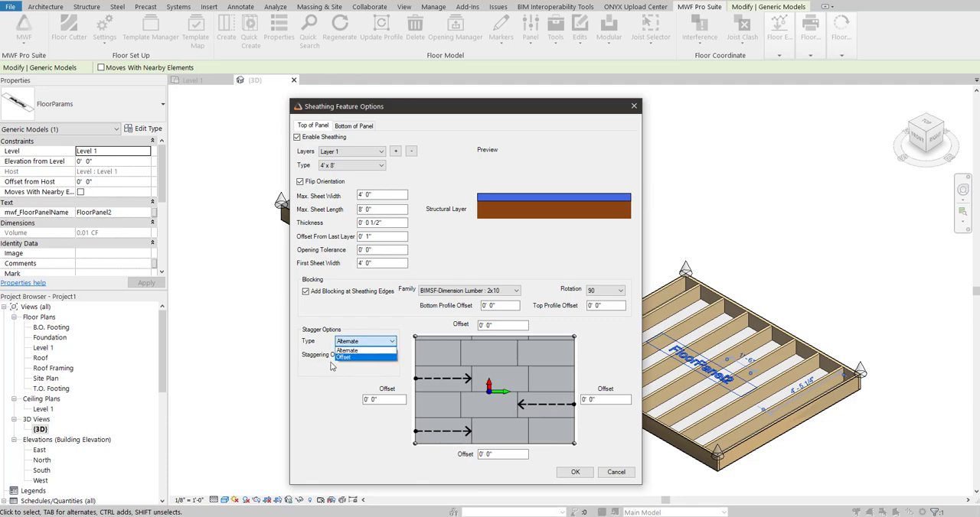
{"action": "left_click", "coordinate": [389, 358]}
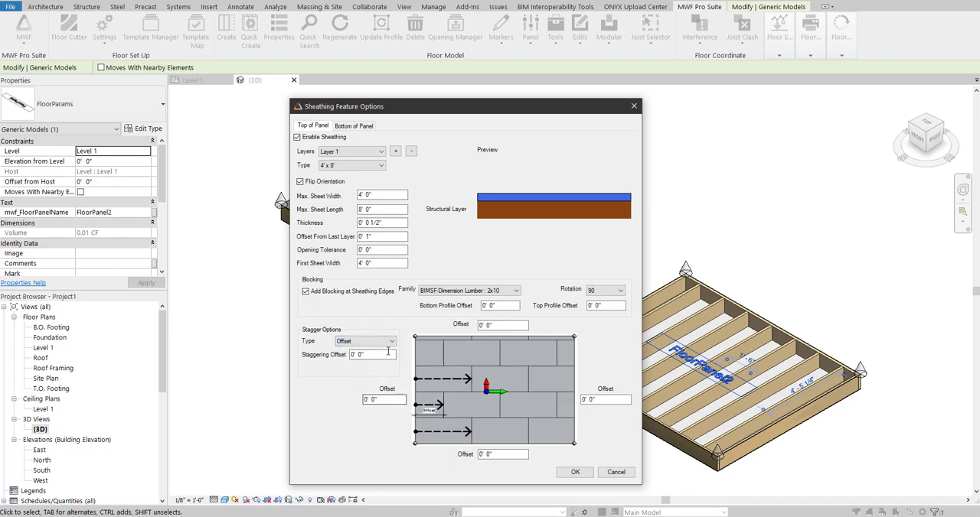
{"action": "left_click", "coordinate": [373, 341]}
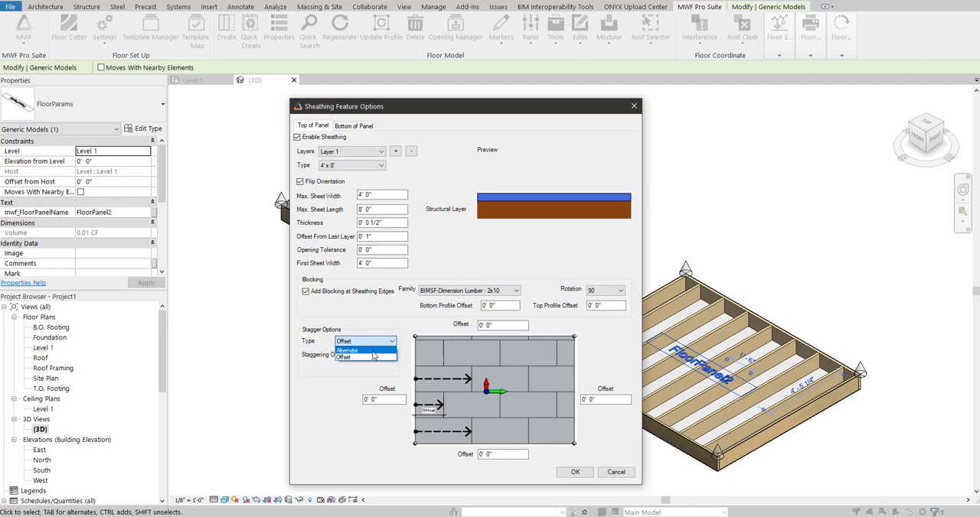
{"action": "left_click", "coordinate": [371, 351]}
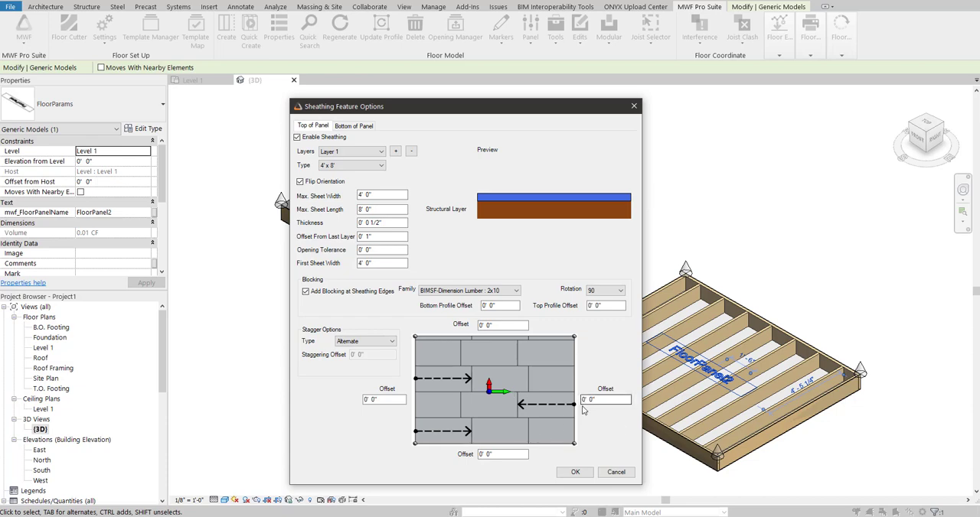
Accept the sheathing options and apply the updated properties to FloorPanel2.
{"action": "left_click", "coordinate": [577, 473]}
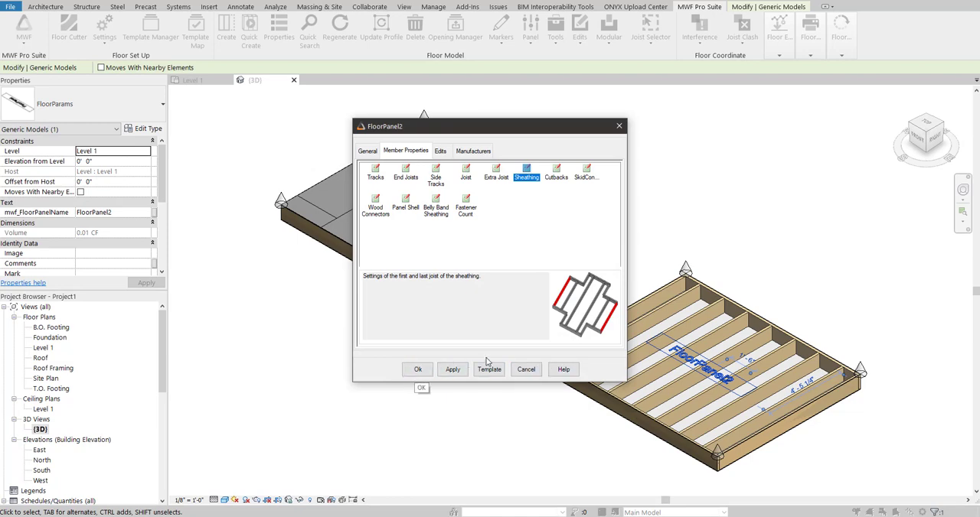
{"action": "left_click", "coordinate": [418, 370]}
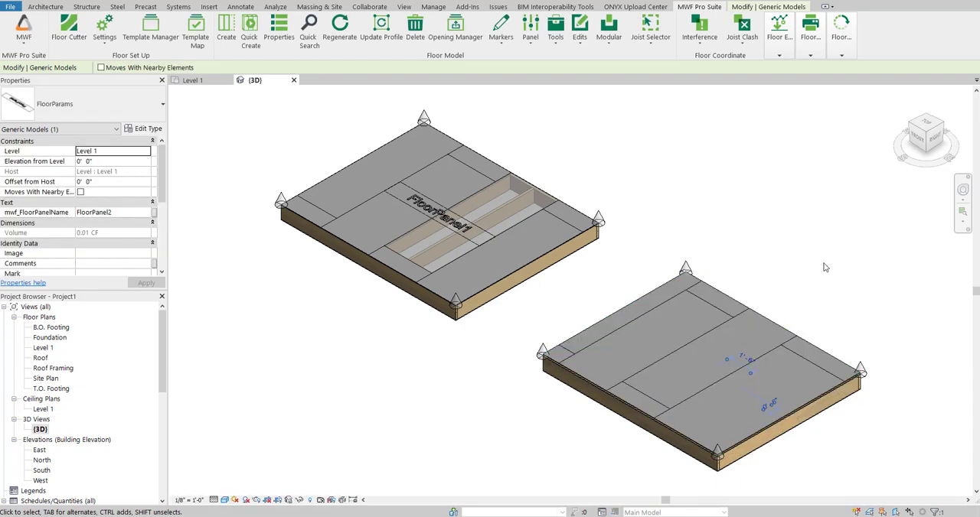
Examine the individual decking sheets on FloorPanel2 and the blocking beneath them up close.
{"action": "left_click", "coordinate": [693, 319]}
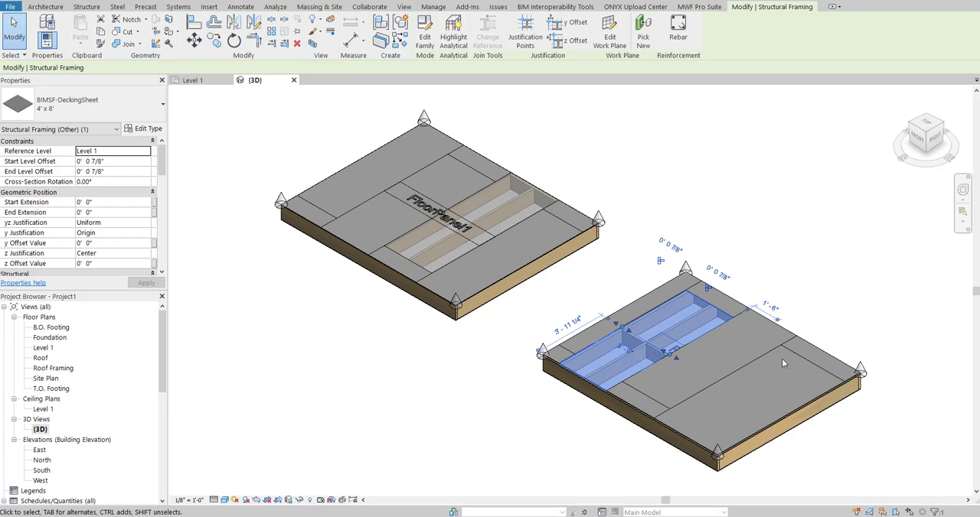
{"action": "scroll", "coordinate": [613, 287], "scroll_direction": "up", "scroll_amount": 5}
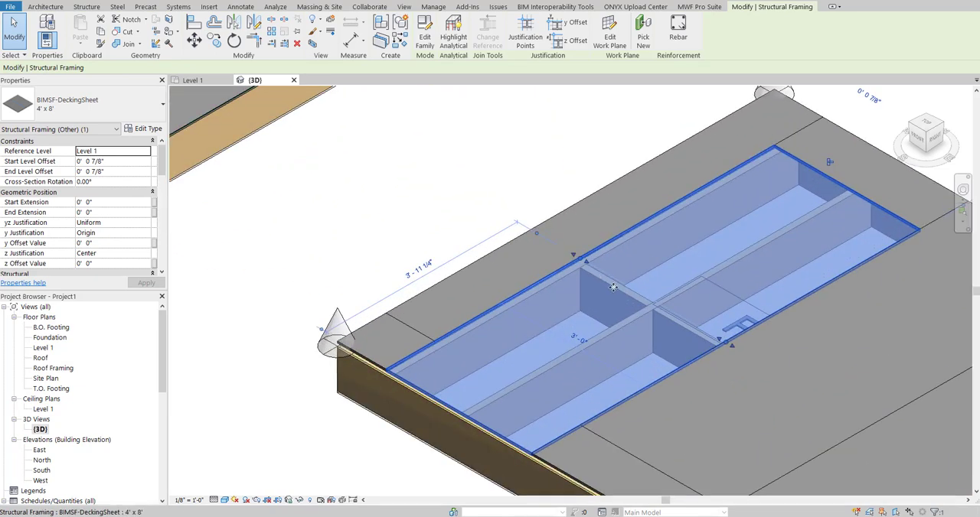
{"action": "scroll", "coordinate": [636, 320], "scroll_direction": "down", "scroll_amount": 2}
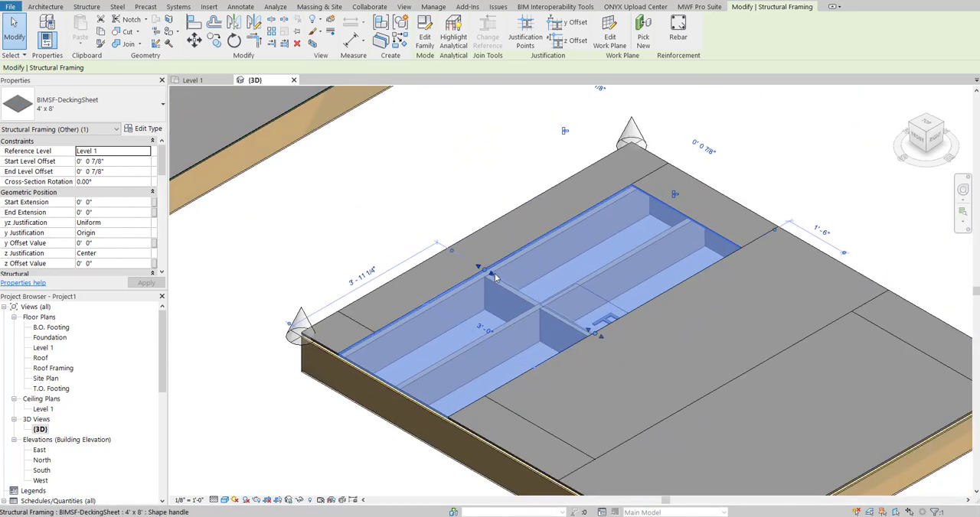
{"action": "scroll", "coordinate": [578, 320], "scroll_direction": "down", "scroll_amount": 1}
{"action": "middle_click_drag", "start_coordinate": [780, 318], "coordinate": [617, 242]}
{"action": "left_click", "coordinate": [617, 243]}
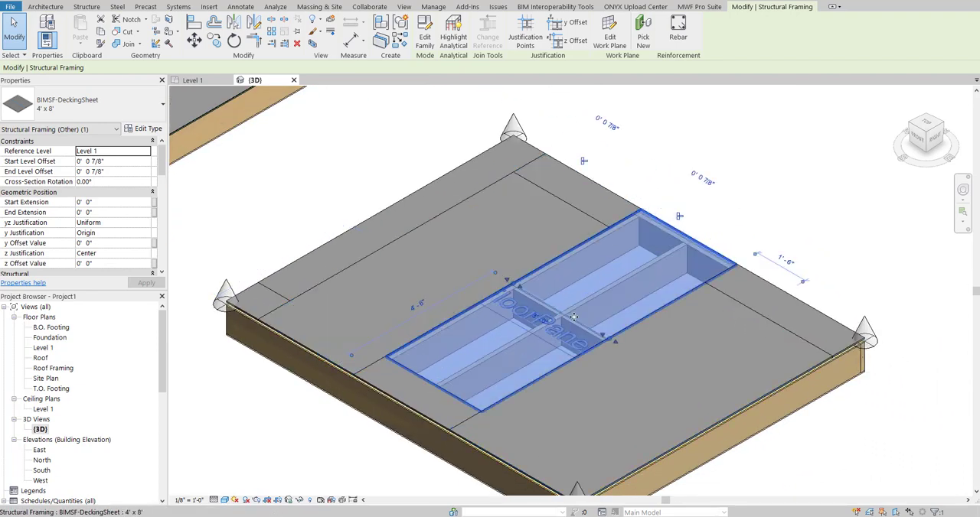
{"action": "left_click", "coordinate": [635, 348]}
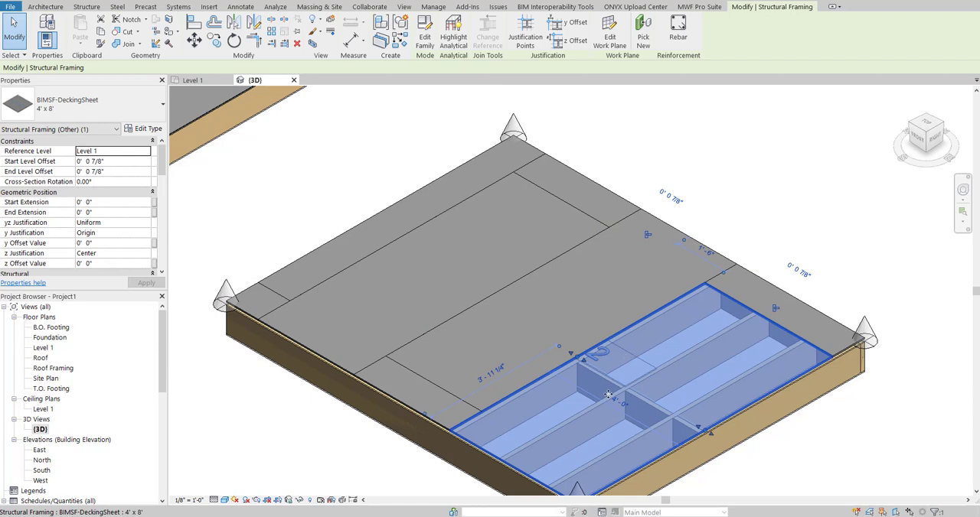
{"action": "left_click", "coordinate": [750, 192]}
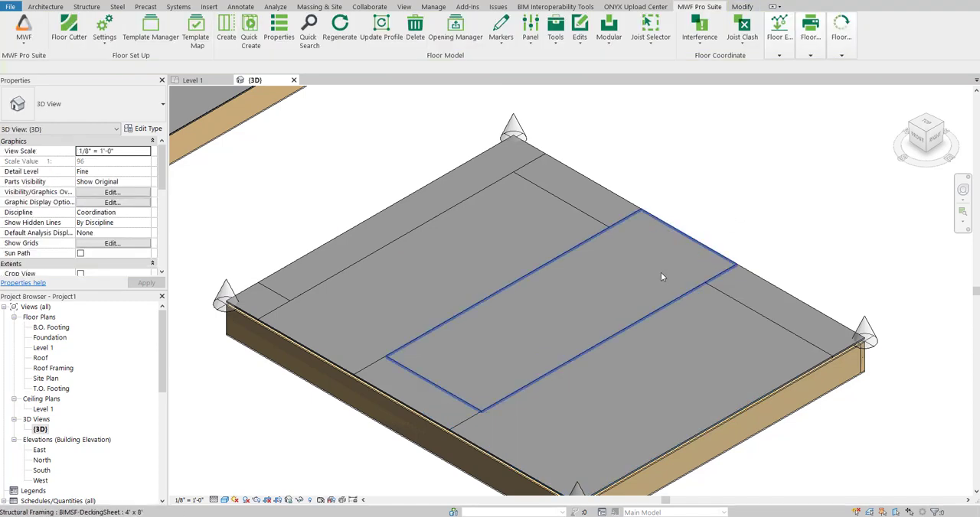
{"action": "scroll", "coordinate": [722, 220], "scroll_direction": "down", "scroll_amount": 4}
{"action": "scroll", "coordinate": [713, 236], "scroll_direction": "down", "scroll_amount": 2}
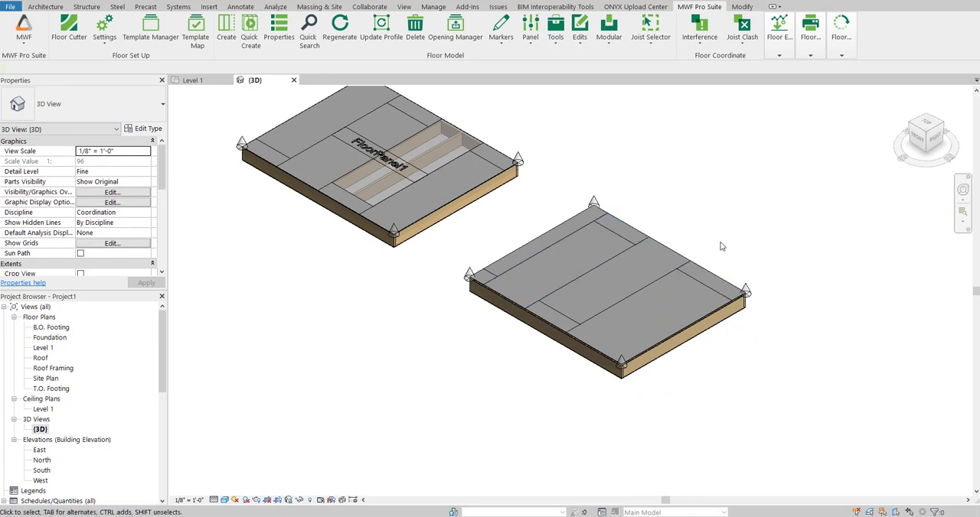
{"action": "middle_click_drag", "start_coordinate": [724, 245], "coordinate": [746, 293]}
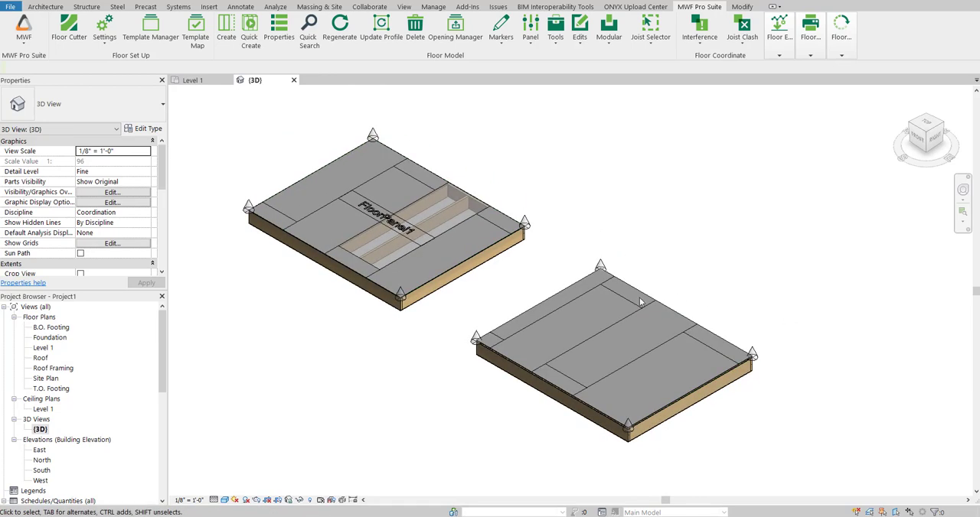
Duplicate the 4' x 8' BIMSF-DeckingSheet type of a sheet on FloorPanel2 and name the copy 2' x 8'.
{"action": "left_click", "coordinate": [590, 309]}
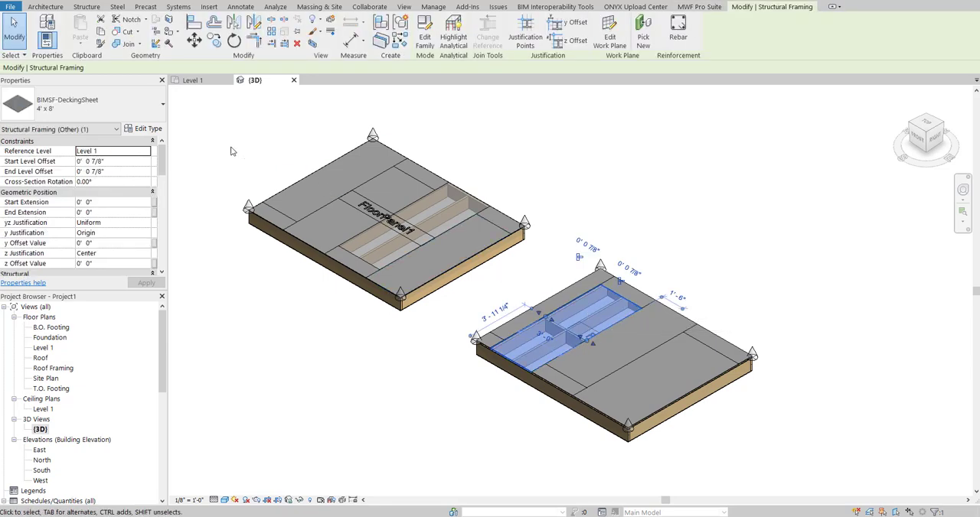
{"action": "left_click", "coordinate": [143, 130]}
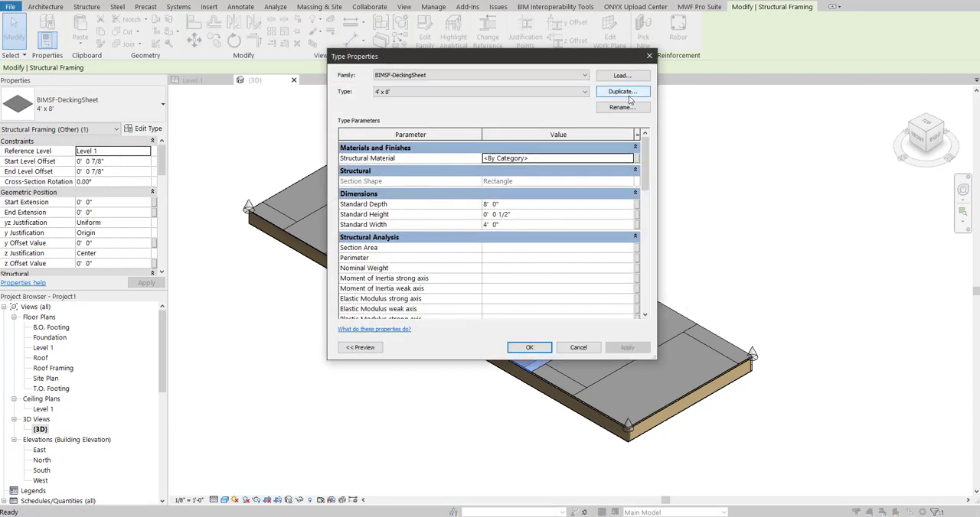
{"action": "left_click", "coordinate": [630, 92]}
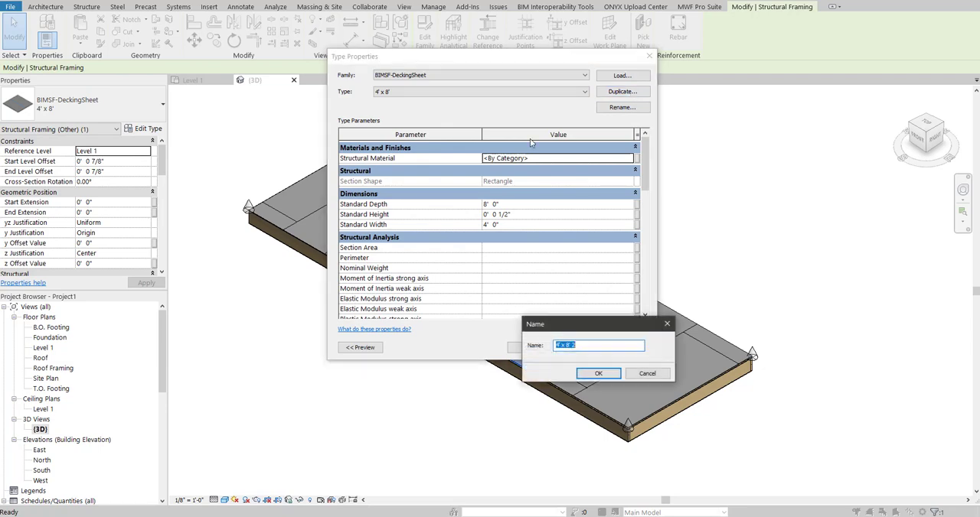
{"action": "left_click", "coordinate": [558, 345]}
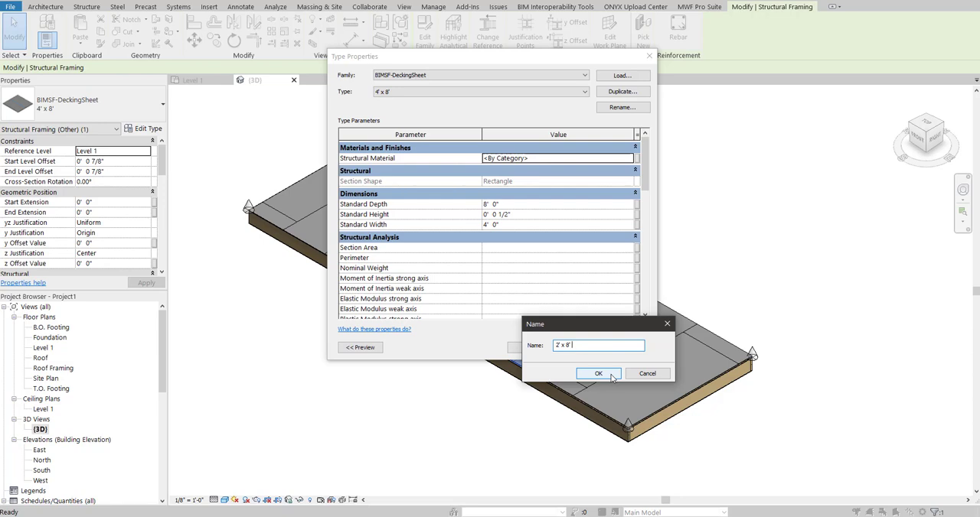
{"action": "left_click", "coordinate": [599, 374]}
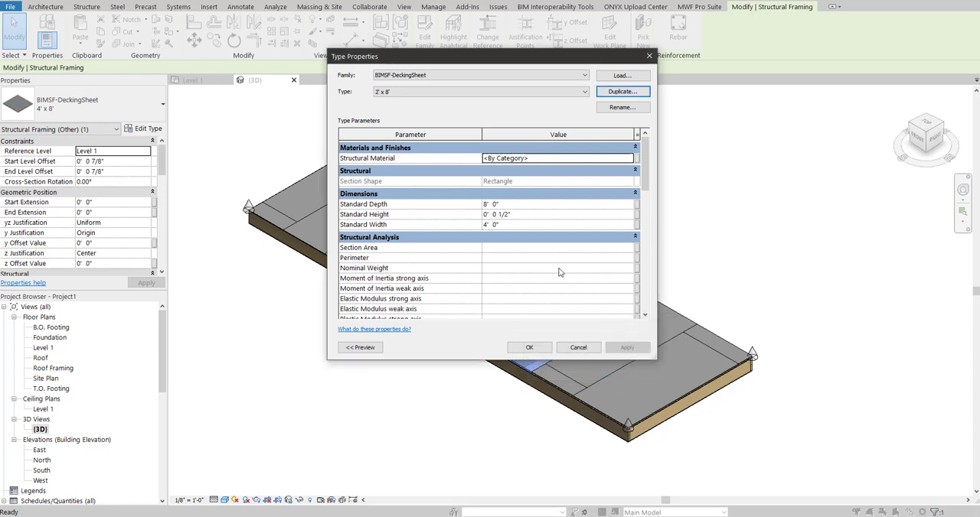
Set the Standard Width of the 2' x 8' decking sheet type to 2' 0" and accept the type properties.
{"action": "left_click", "coordinate": [487, 225]}
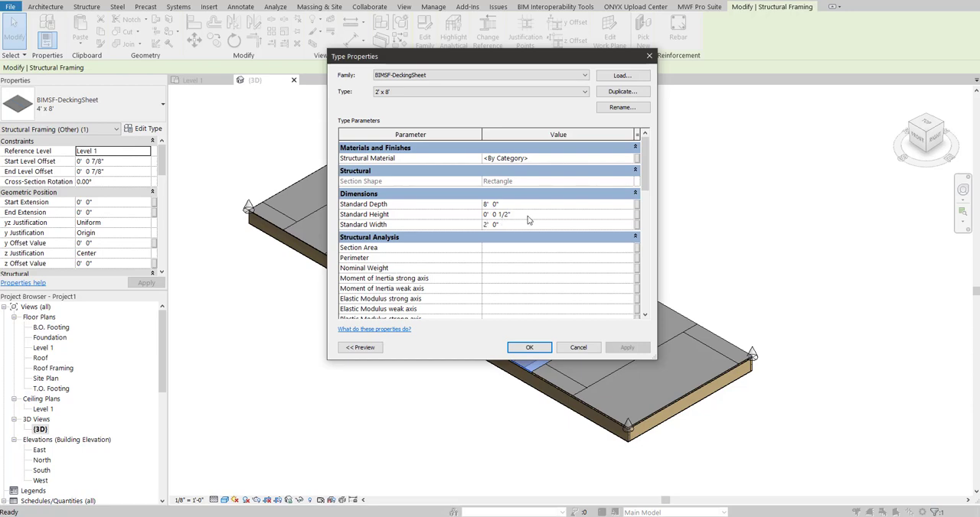
{"action": "left_click", "coordinate": [529, 347]}
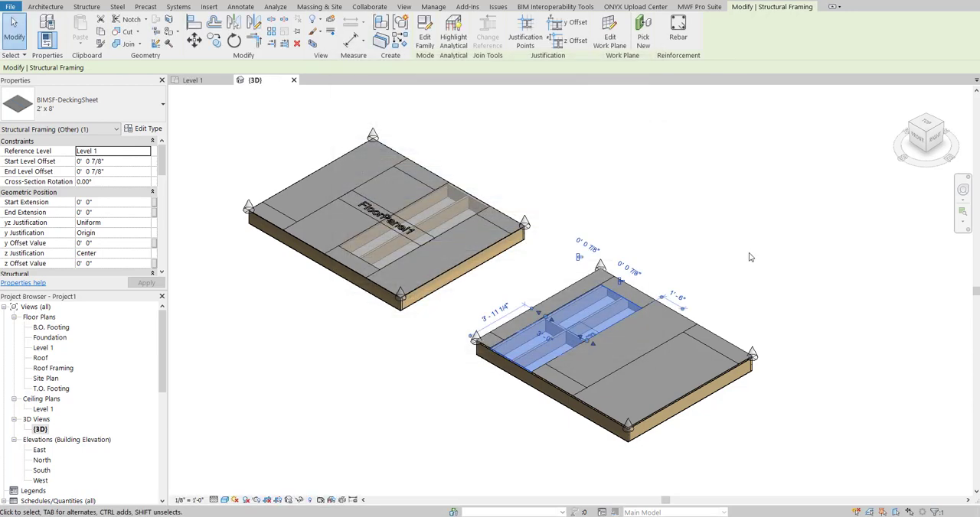
{"action": "left_click", "coordinate": [746, 261]}
Change the top sheathing type of FloorPanel2 to 2' x 8' in its MWF member properties and apply the update.
{"action": "left_click", "coordinate": [641, 332]}
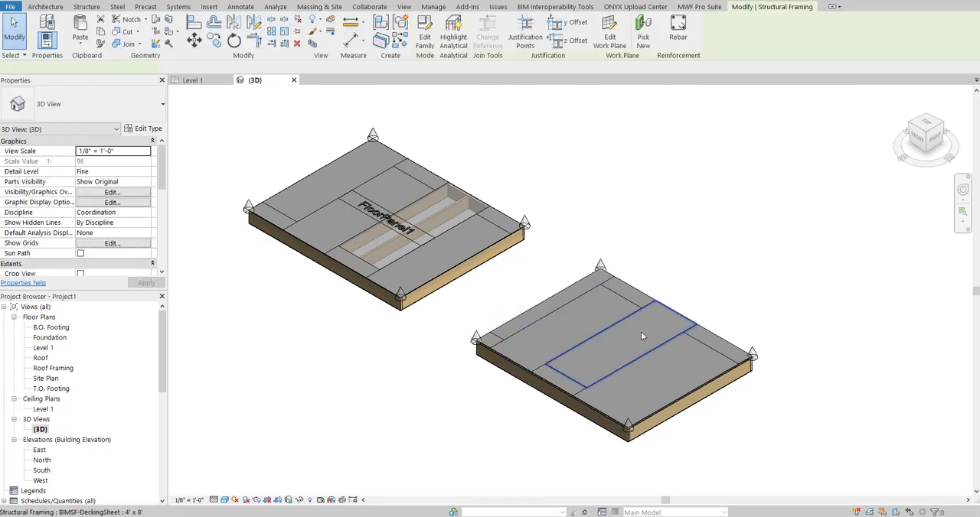
{"action": "left_click", "coordinate": [699, 7]}
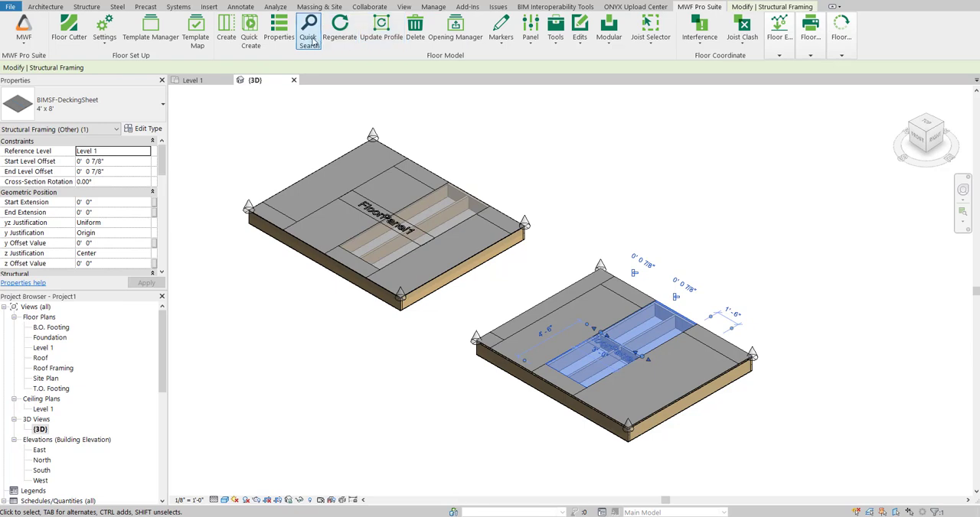
{"action": "left_click", "coordinate": [291, 35]}
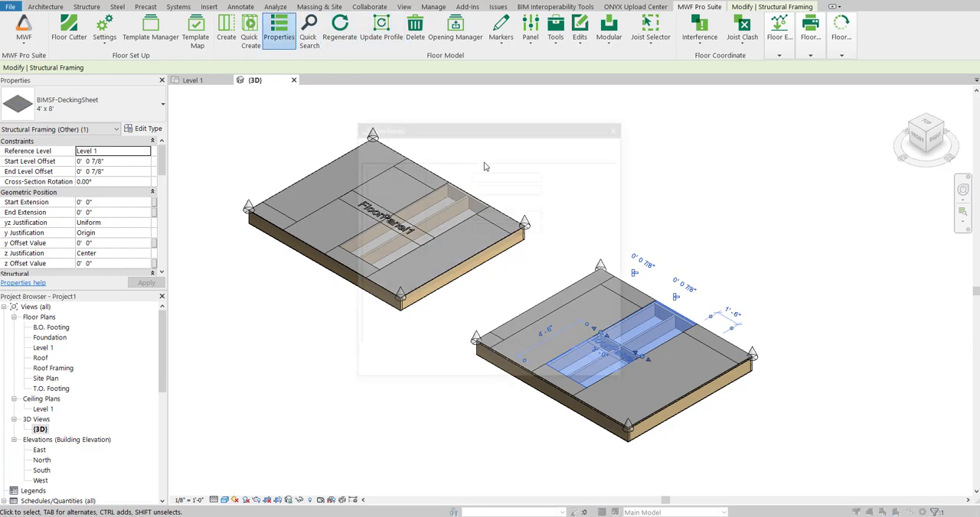
{"action": "left_click", "coordinate": [419, 153]}
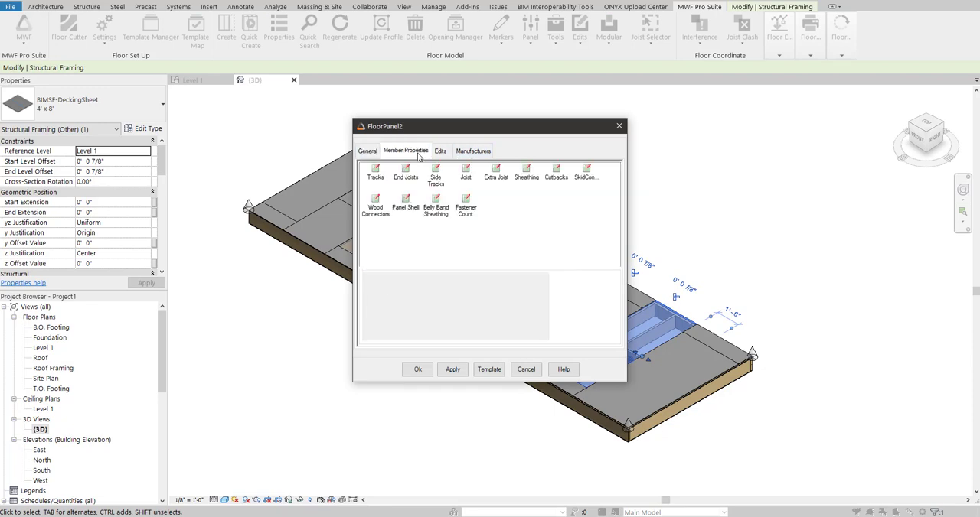
{"action": "left_click", "coordinate": [527, 178]}
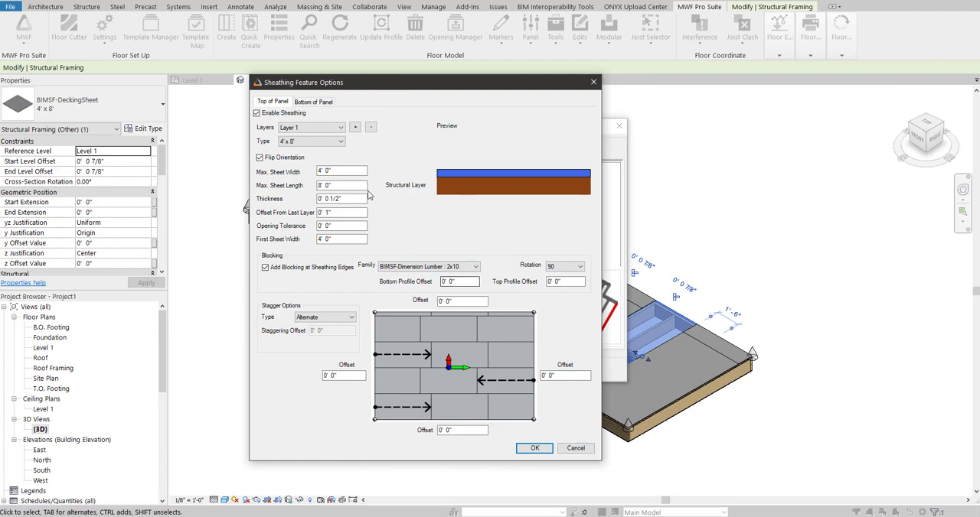
{"action": "left_click", "coordinate": [331, 143]}
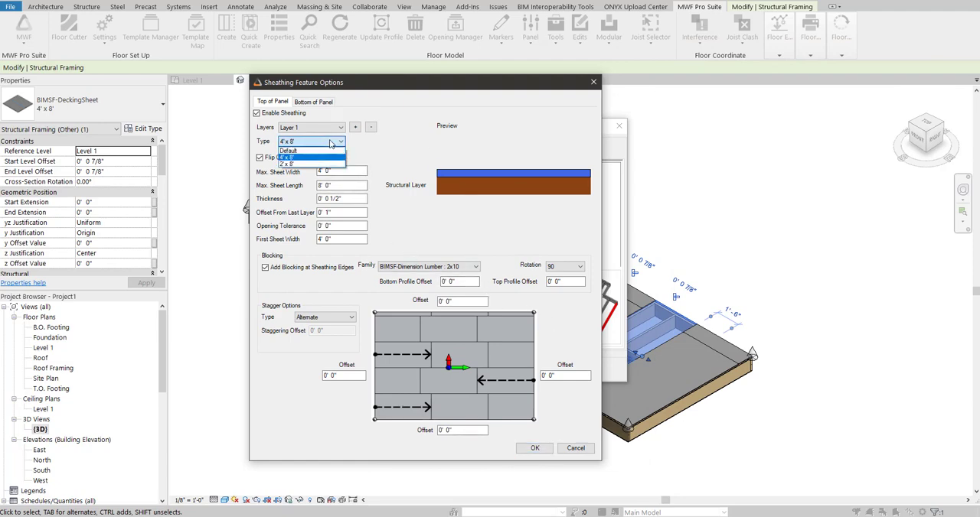
{"action": "left_click", "coordinate": [298, 165]}
{"action": "left_click", "coordinate": [534, 448]}
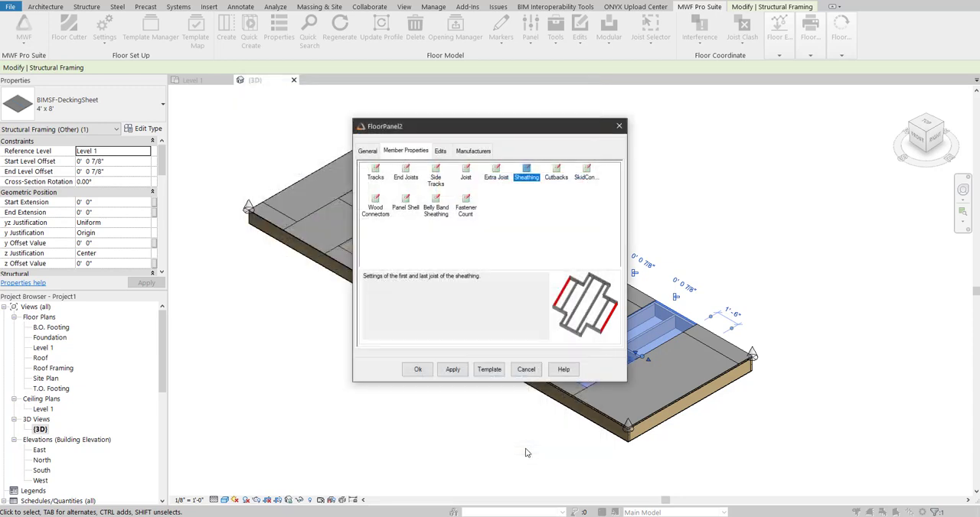
{"action": "left_click", "coordinate": [421, 371]}
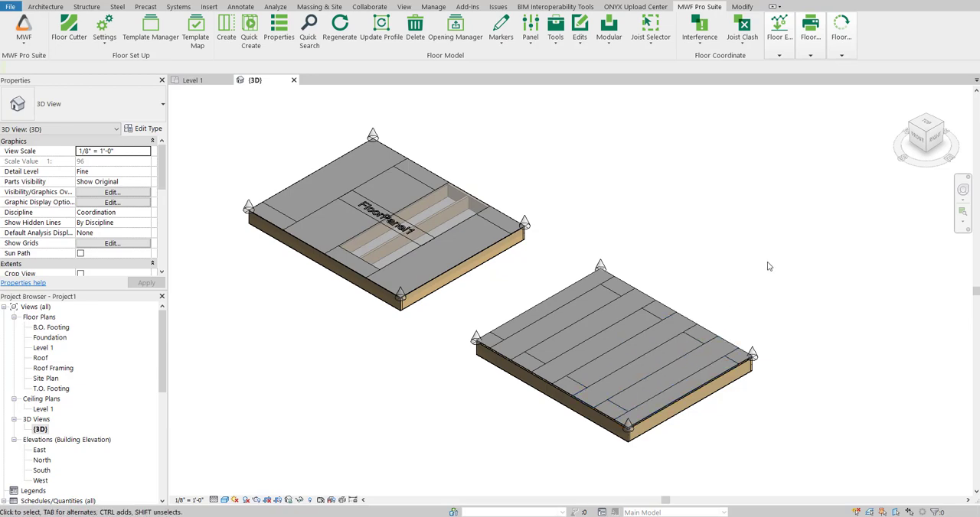
Examine the decking sheet layout on FloorPanel2 and, from the front, the sheathing's offset above the framing.
{"action": "scroll", "coordinate": [646, 373], "scroll_direction": "up", "scroll_amount": 5}
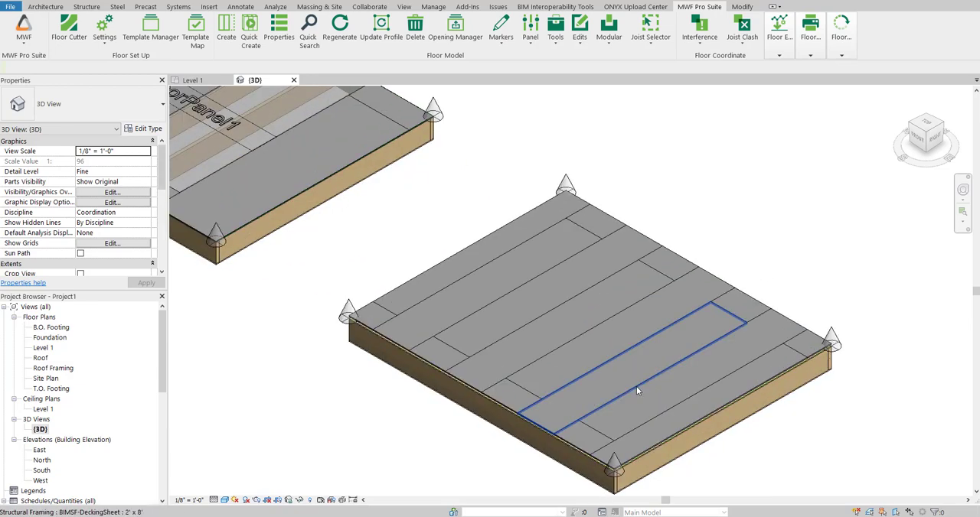
{"action": "middle_click_drag", "start_coordinate": [656, 402], "coordinate": [669, 341]}
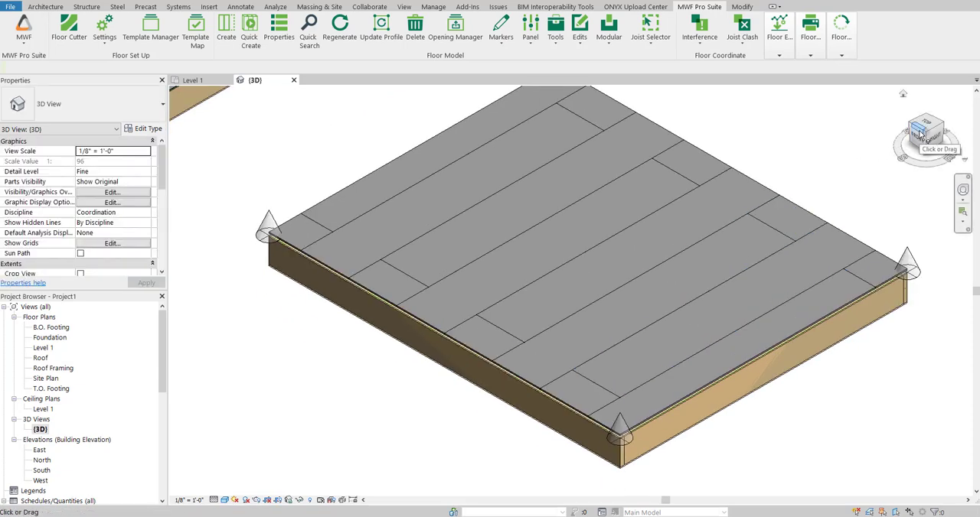
{"action": "left_click", "coordinate": [536, 375]}
{"action": "middle_click_drag", "start_coordinate": [535, 375], "coordinate": [625, 218], "text": "shift"}
{"action": "scroll", "coordinate": [352, 293], "scroll_direction": "up", "scroll_amount": 4}
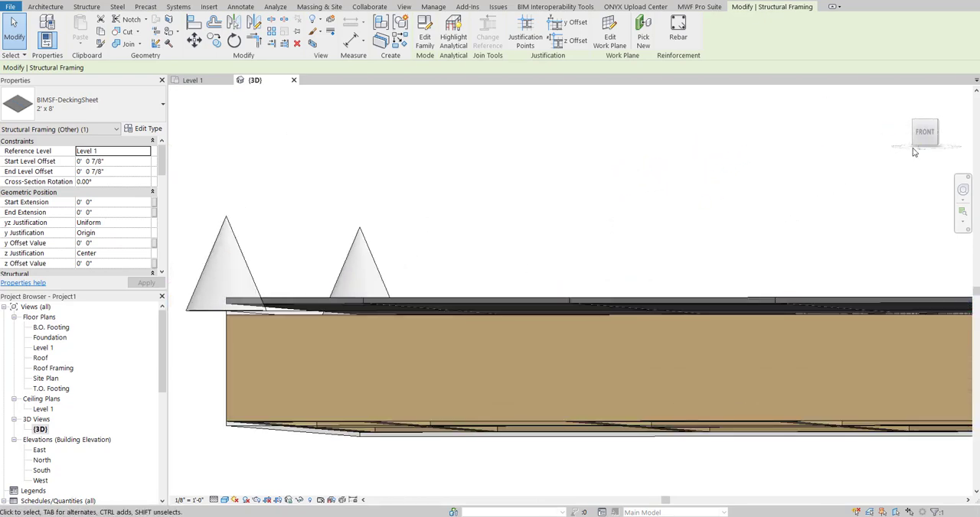
{"action": "left_click", "coordinate": [926, 134]}
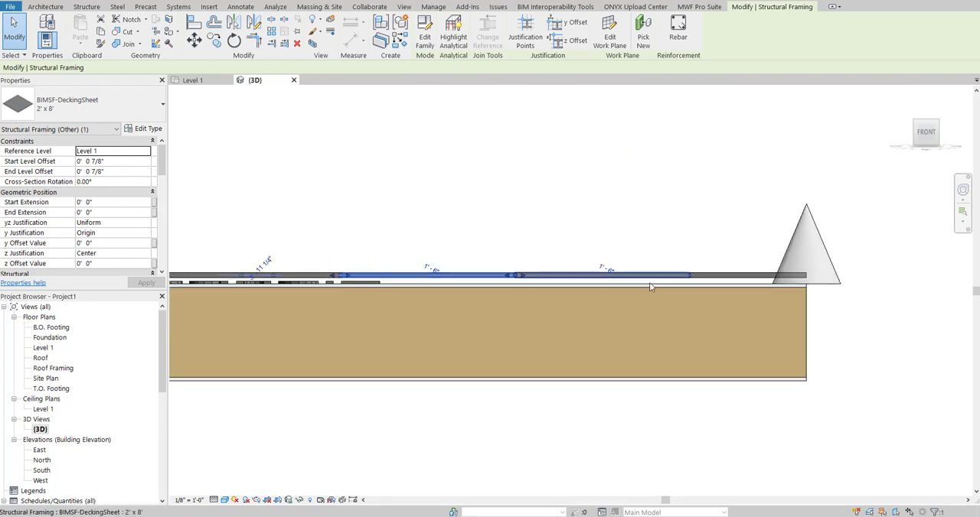
{"action": "scroll", "coordinate": [789, 274], "scroll_direction": "up", "scroll_amount": 4}
{"action": "scroll", "coordinate": [810, 273], "scroll_direction": "down", "scroll_amount": 1}
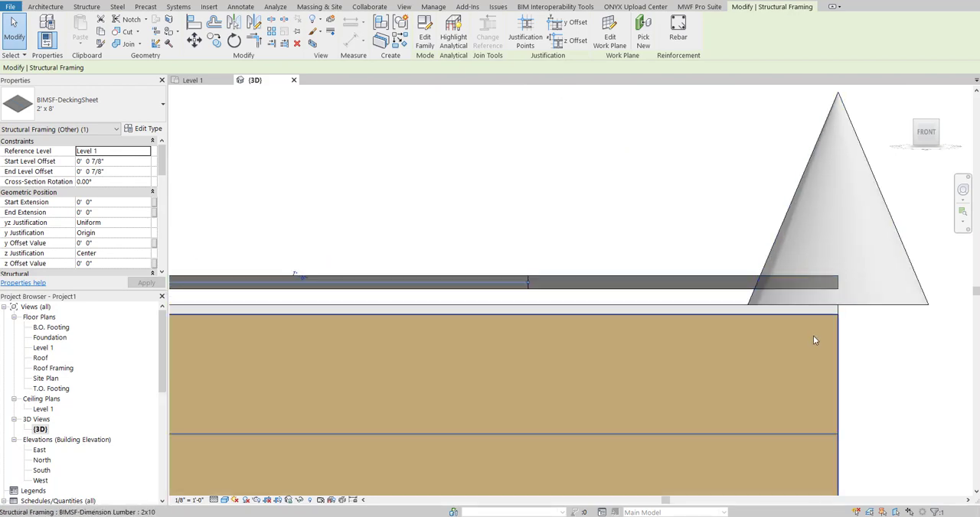
Return the 3D view to an isometric angle showing both floor panels and clear the decking sheet selection.
{"action": "scroll", "coordinate": [770, 232], "scroll_direction": "down", "scroll_amount": 1}
{"action": "middle_click_drag", "start_coordinate": [773, 234], "coordinate": [729, 264], "text": "shift"}
{"action": "scroll", "coordinate": [728, 264], "scroll_direction": "down", "scroll_amount": 5}
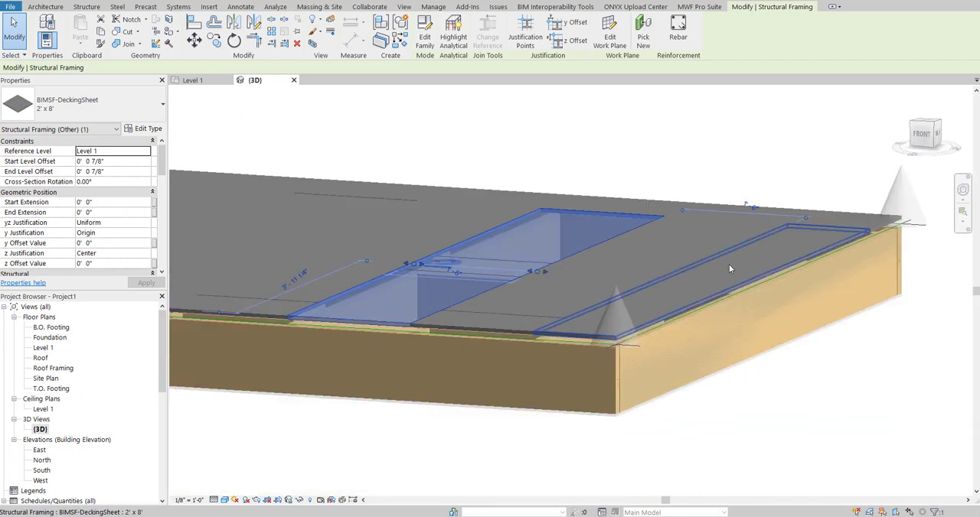
{"action": "left_click", "coordinate": [860, 168]}
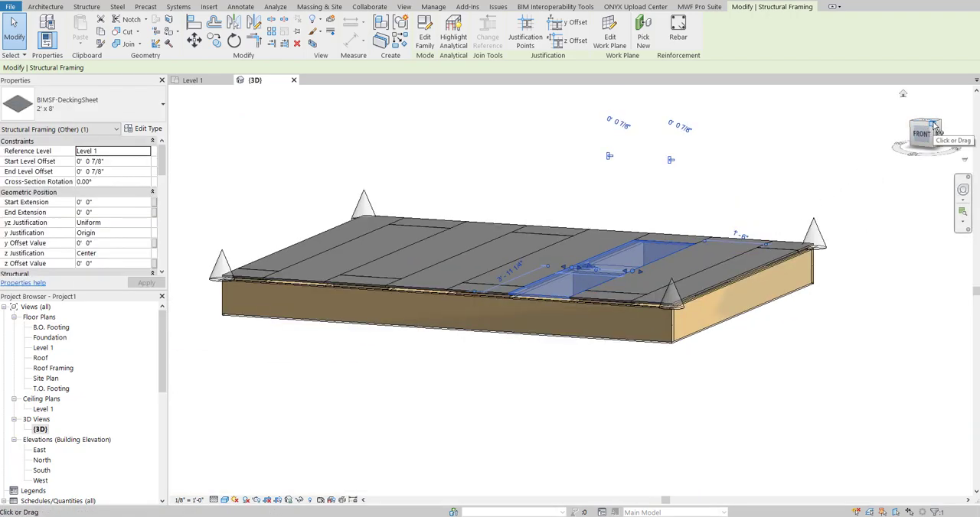
{"action": "left_click", "coordinate": [937, 125]}
{"action": "scroll", "coordinate": [716, 203], "scroll_direction": "down", "scroll_amount": 3}
{"action": "left_click", "coordinate": [701, 192]}
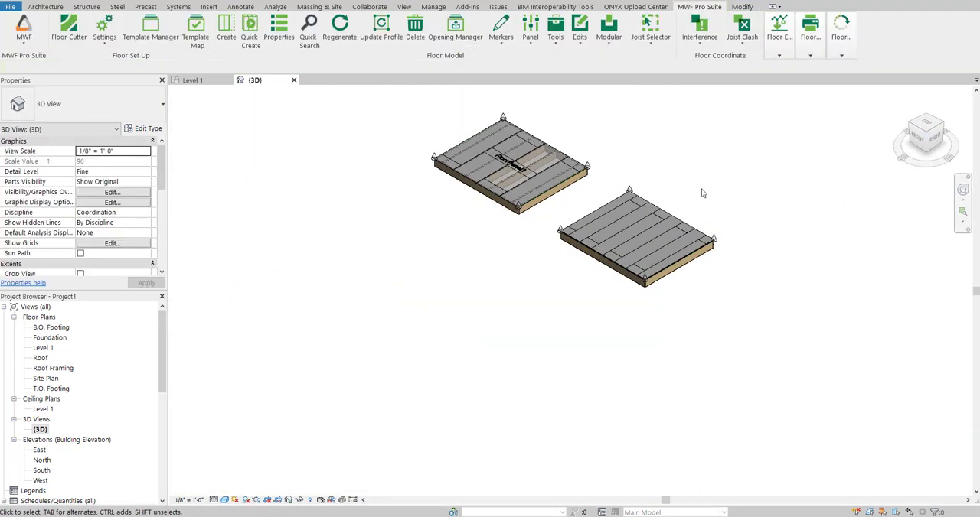